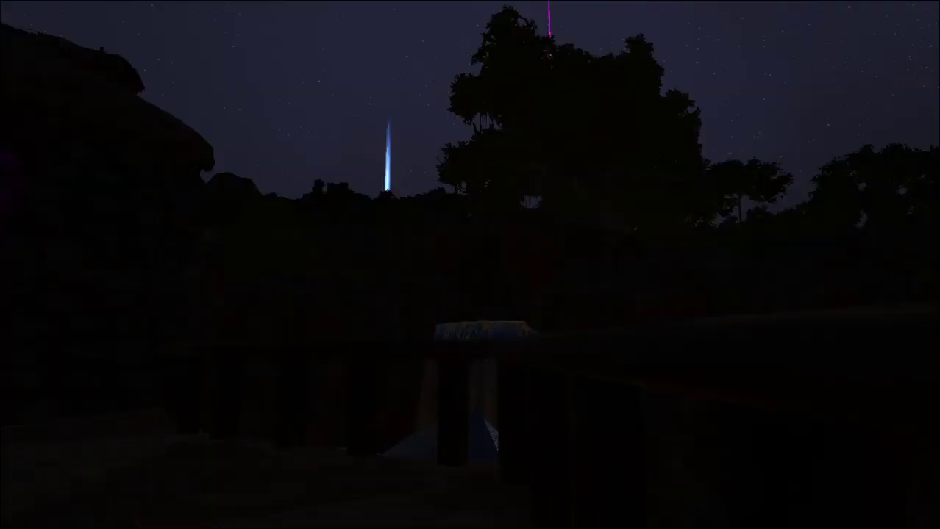
Step: Bring up the command console and start the 'gamma' command, fixing its typo
{"action": "key", "text": "Tab"}
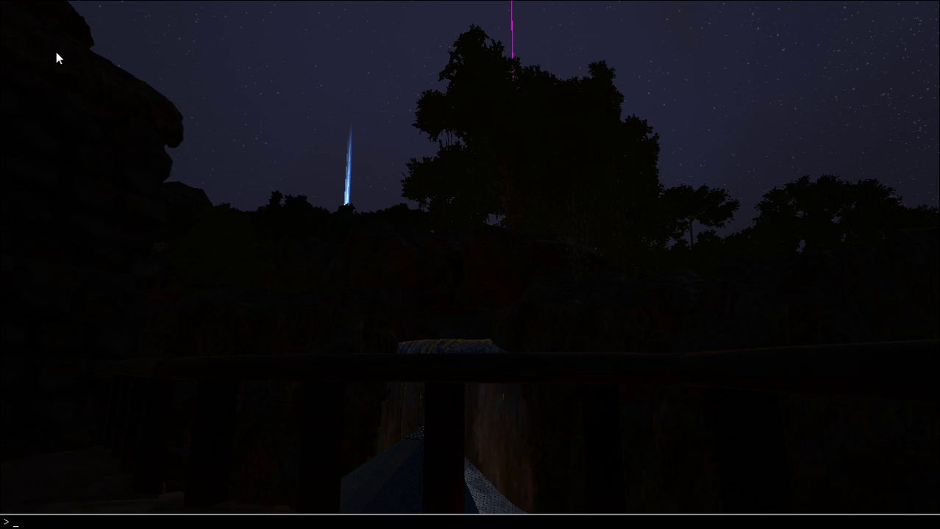
{"action": "type", "text": "gama"}
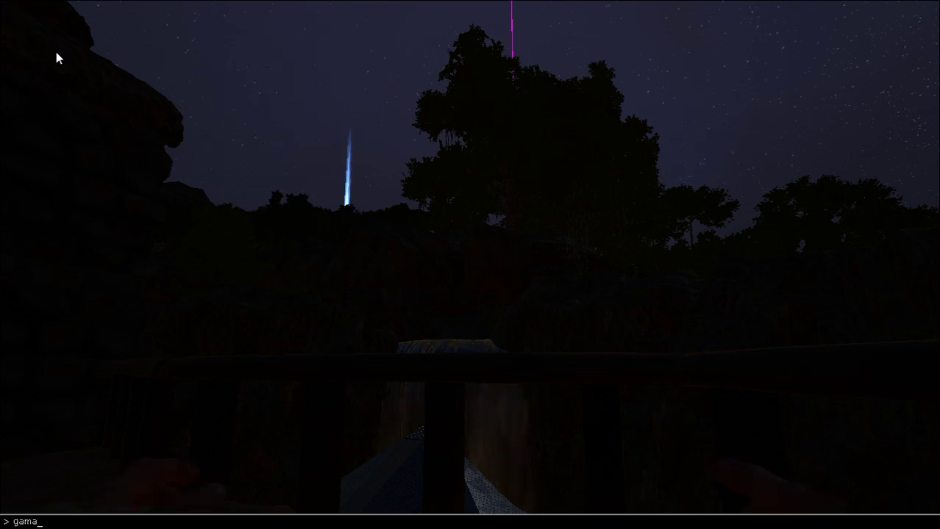
{"action": "key", "text": "BackSpace"}
{"action": "type", "text": "ma"}
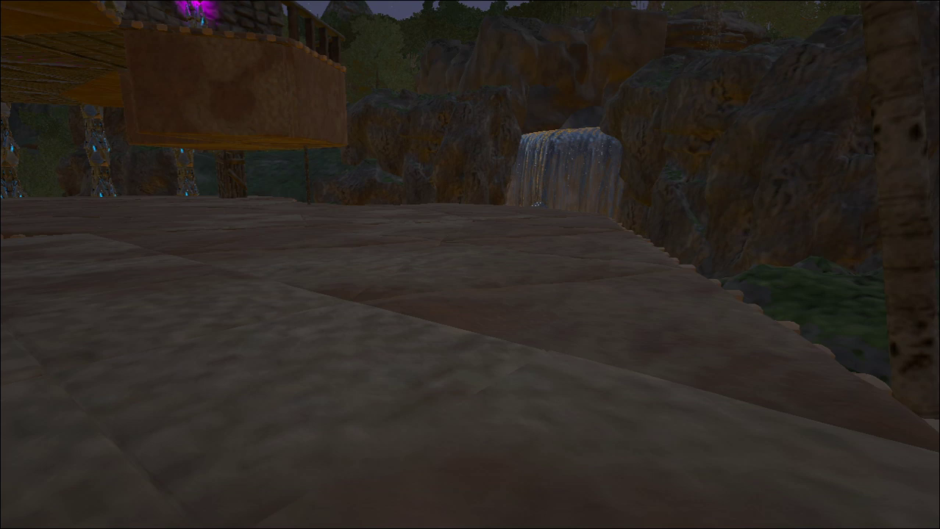
Step: Run out to the base edge over the valley, enter 'ghost', and reopen the console
{"action": "key", "text": "w"}
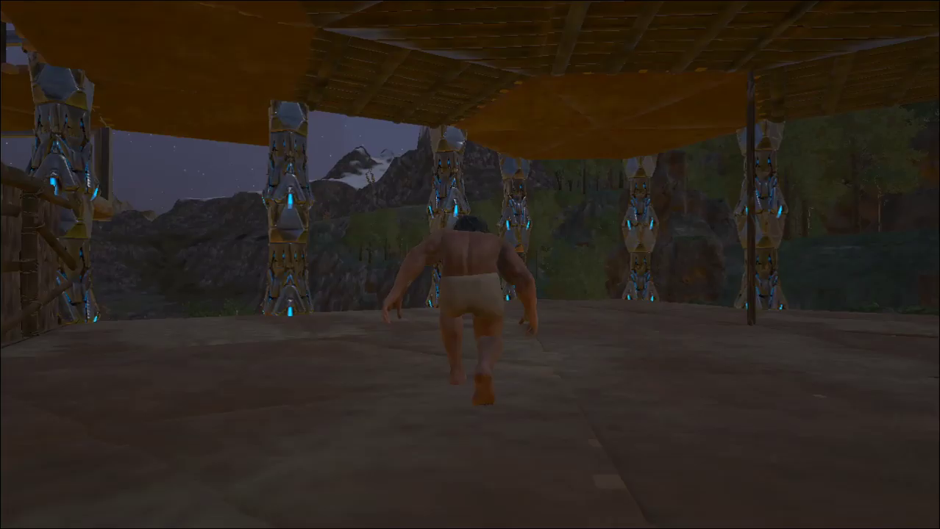
{"action": "key", "text": "w"}
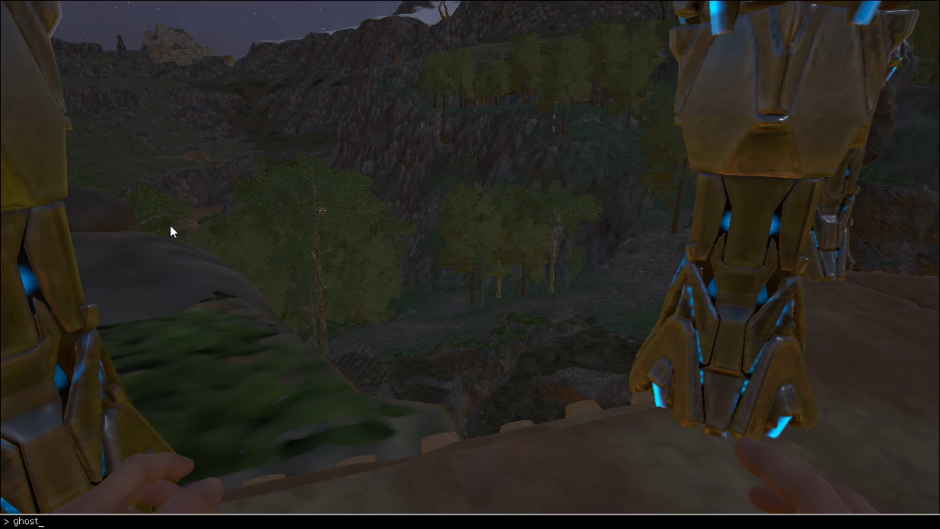
{"action": "key", "text": "Return"}
{"action": "key", "text": "Tab"}
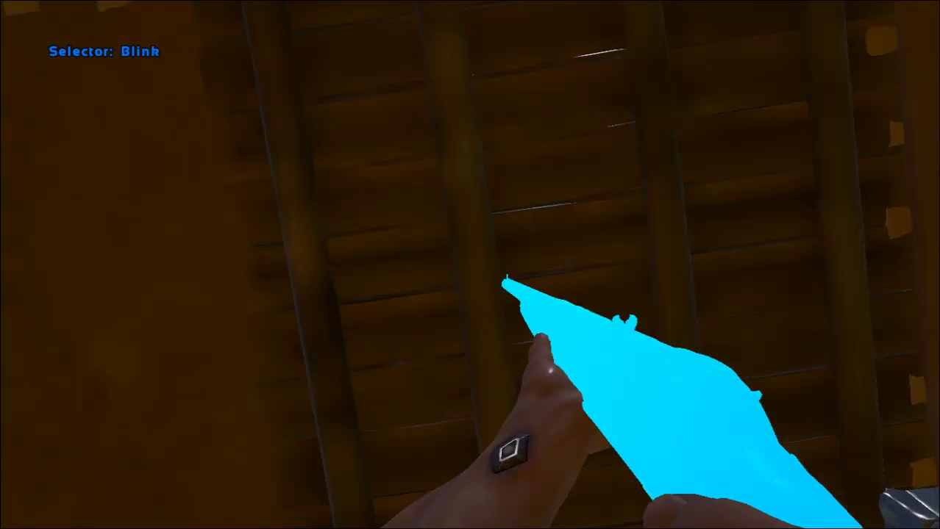
Step: Blink out to the pond overlook, then down beside the glowing purple tree
{"action": "left_click", "coordinate": [469, 265]}
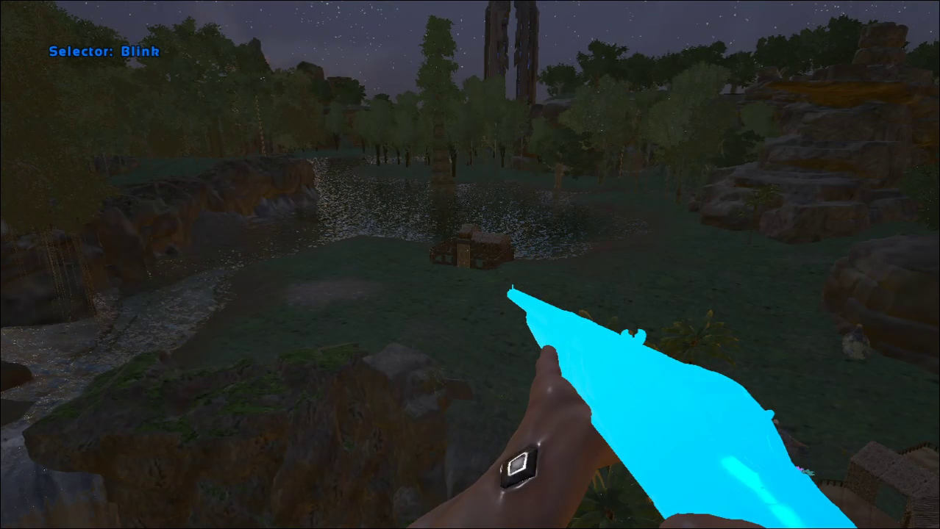
{"action": "left_click", "coordinate": [470, 265]}
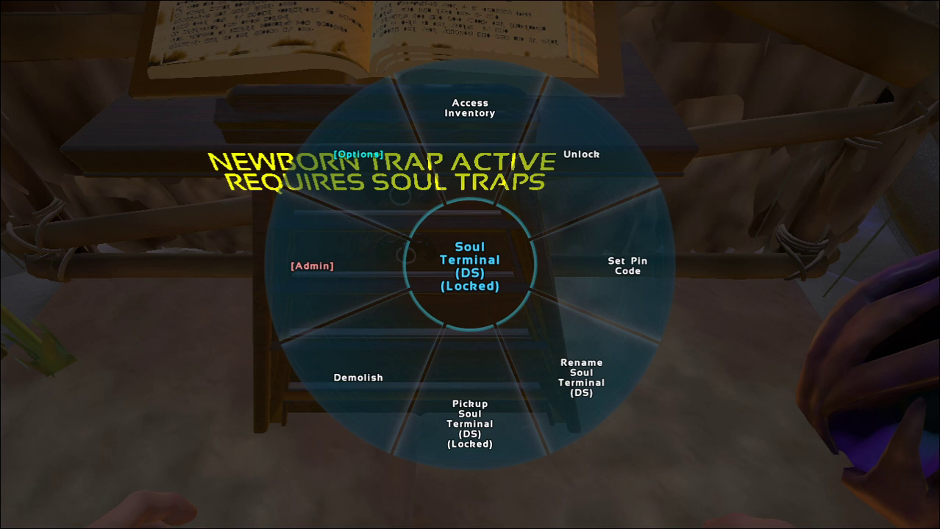
Step: Choose [Admin] on the Soul Terminal's radial wheel
{"action": "left_click", "coordinate": [312, 266]}
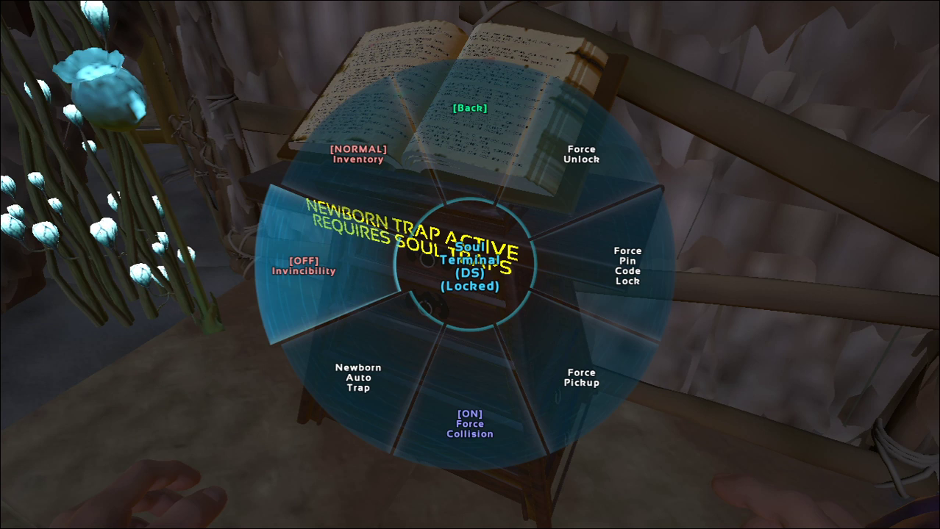
Step: Choose [Back] in the admin submenu to return to the Soul Terminal's main wheel
{"action": "key", "text": "e"}
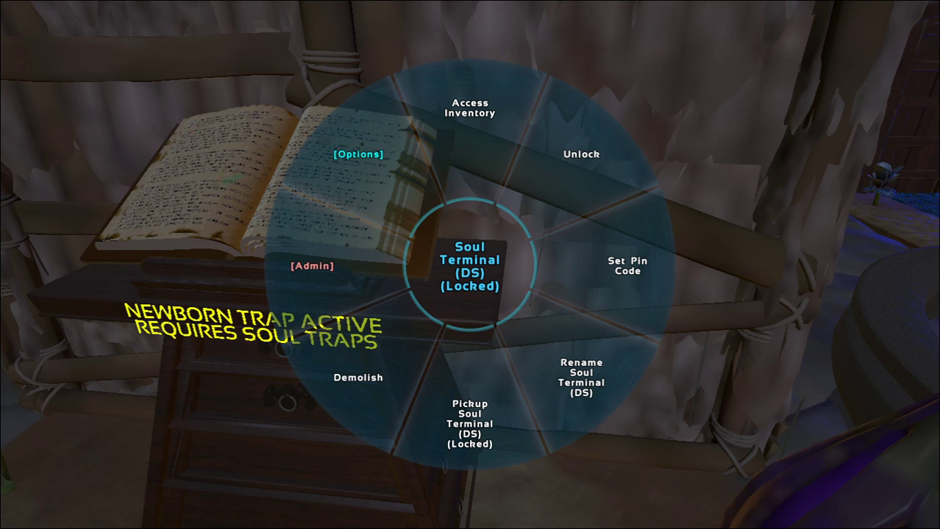
Step: Choose [Options] to bring up the Soul Terminal's Automation Settings
{"action": "key", "text": "e"}
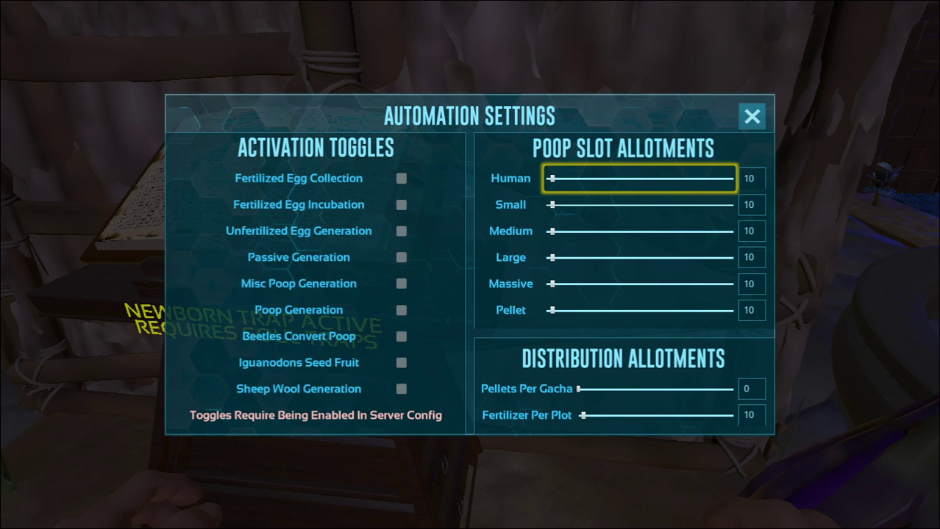